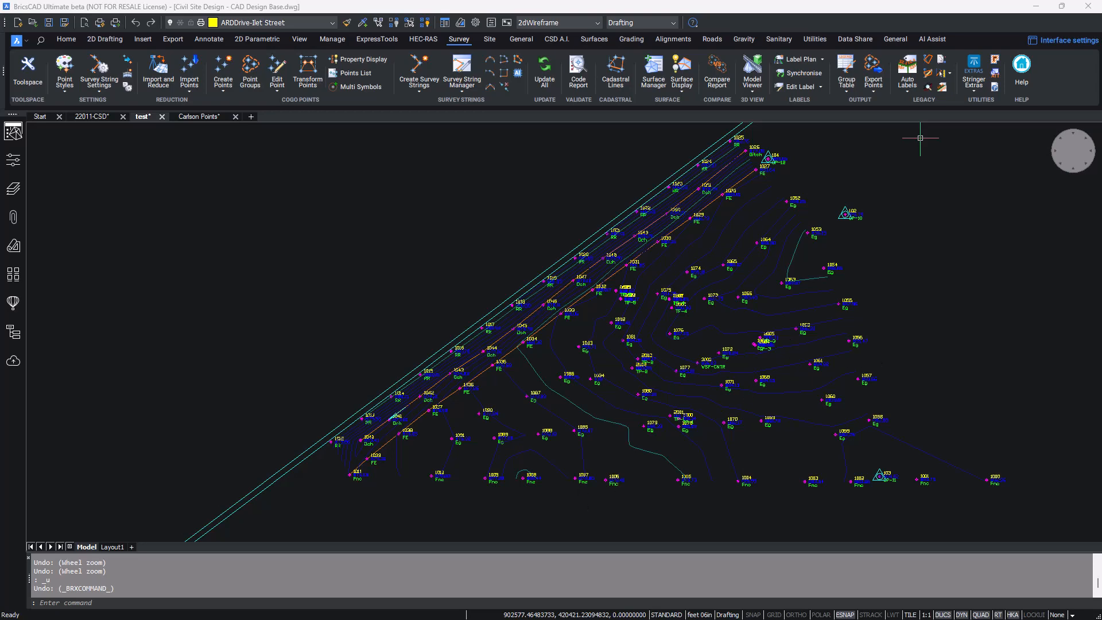
Ungroup the imported survey point 1006 so its block can be selected separately
scroll(615, 480, "up", 4)
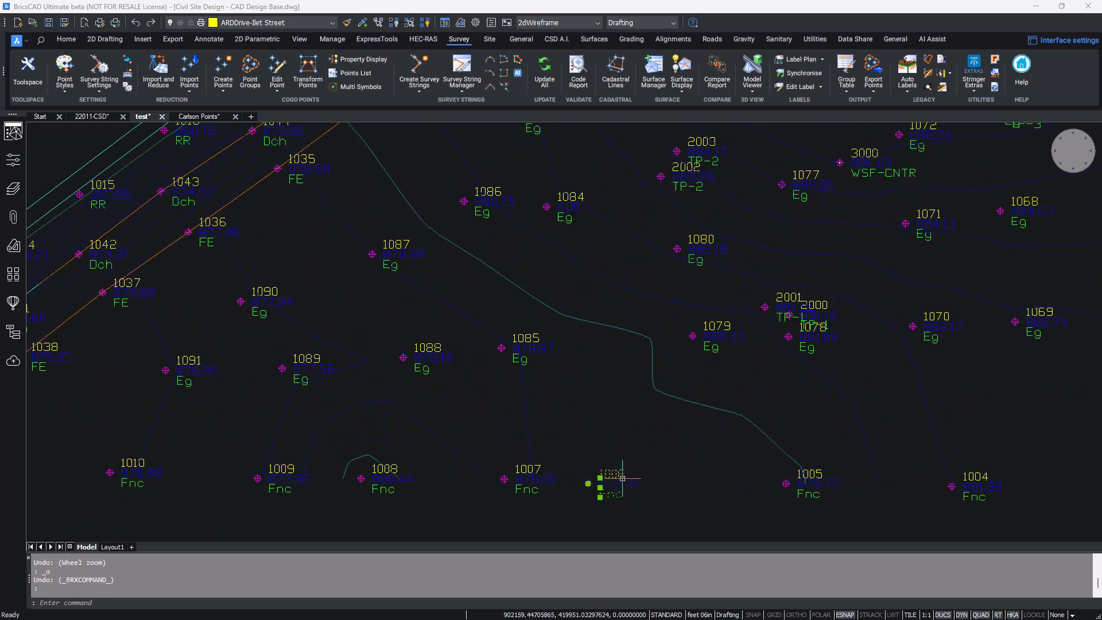
middle_click_drag(666, 458, 660, 409)
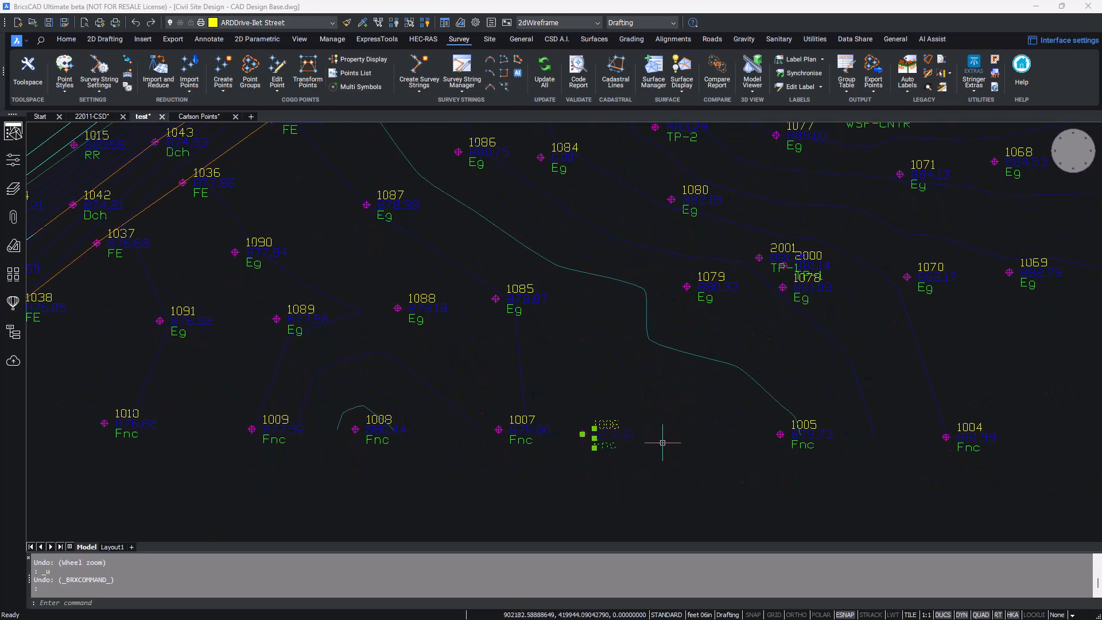
type("UNGROUP")
key("Return")
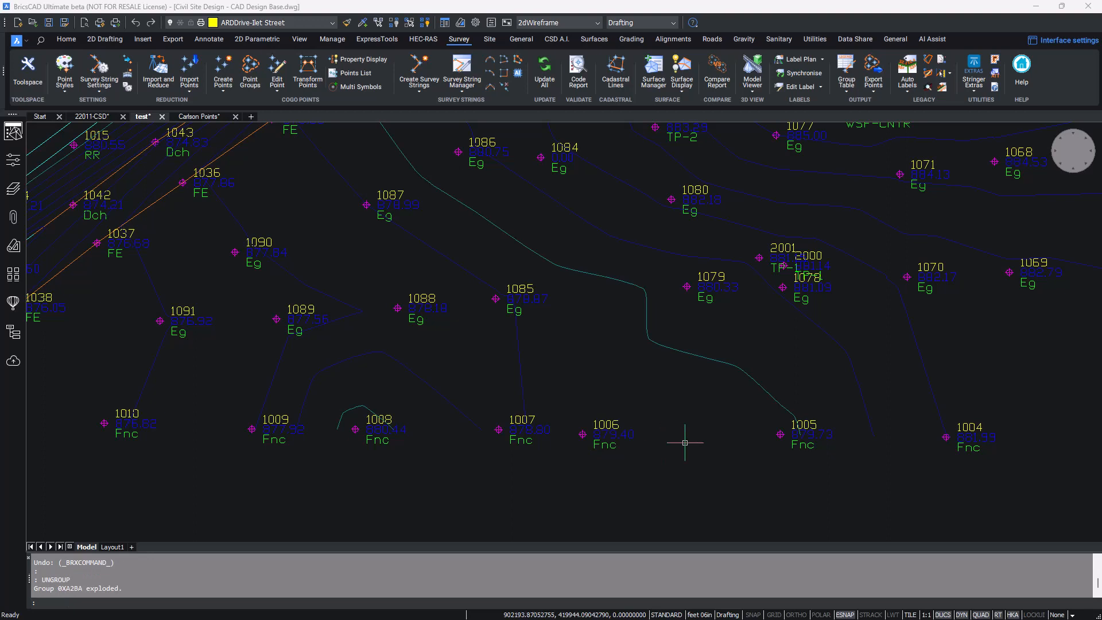
Inspect the properties of point 1006's block reference, checking its layer, position and attribute names
left_click(584, 435)
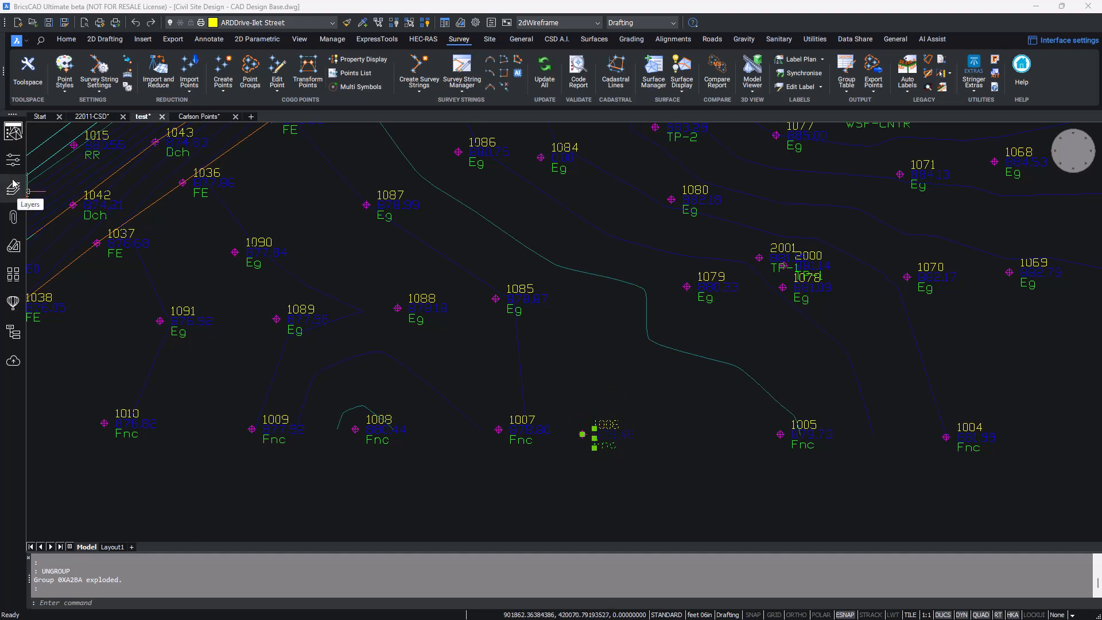
left_click(13, 160)
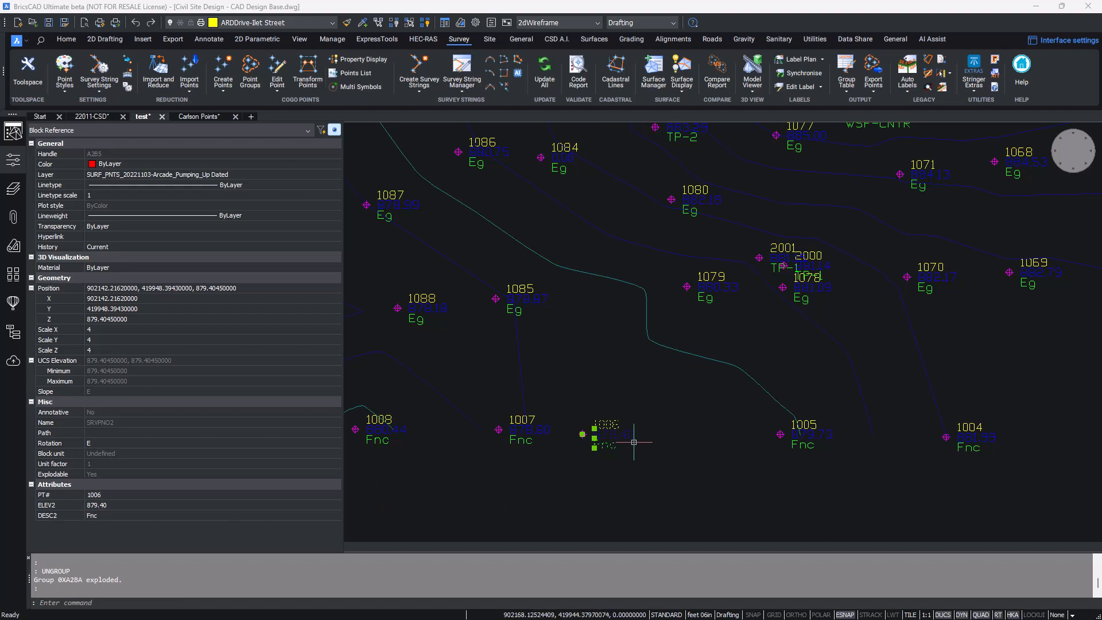
mouse_move(583, 434)
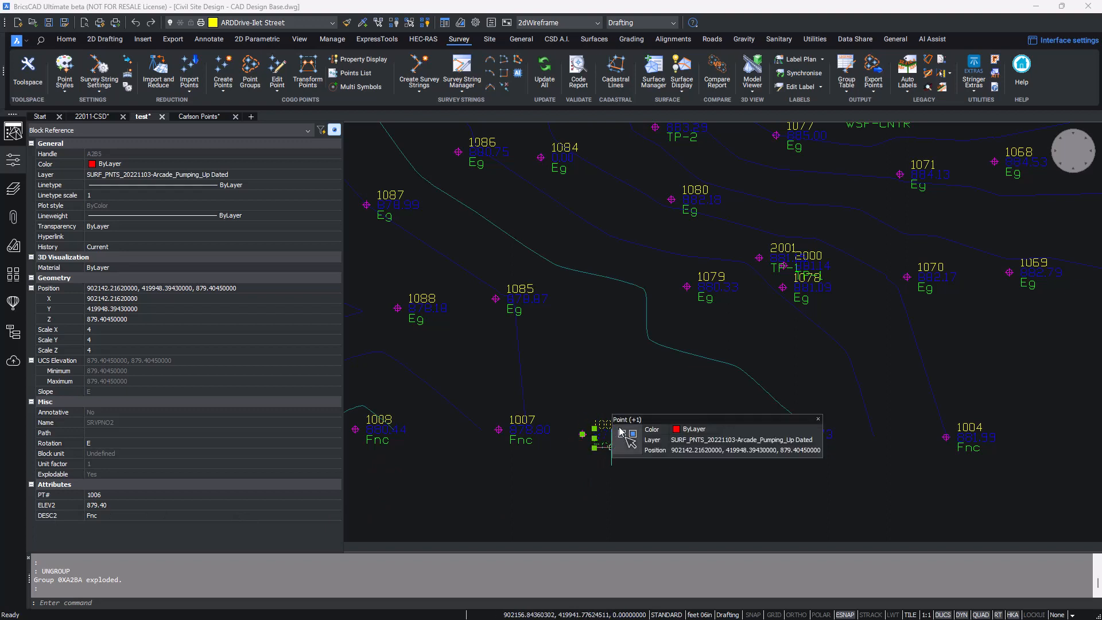
mouse_move(626, 436)
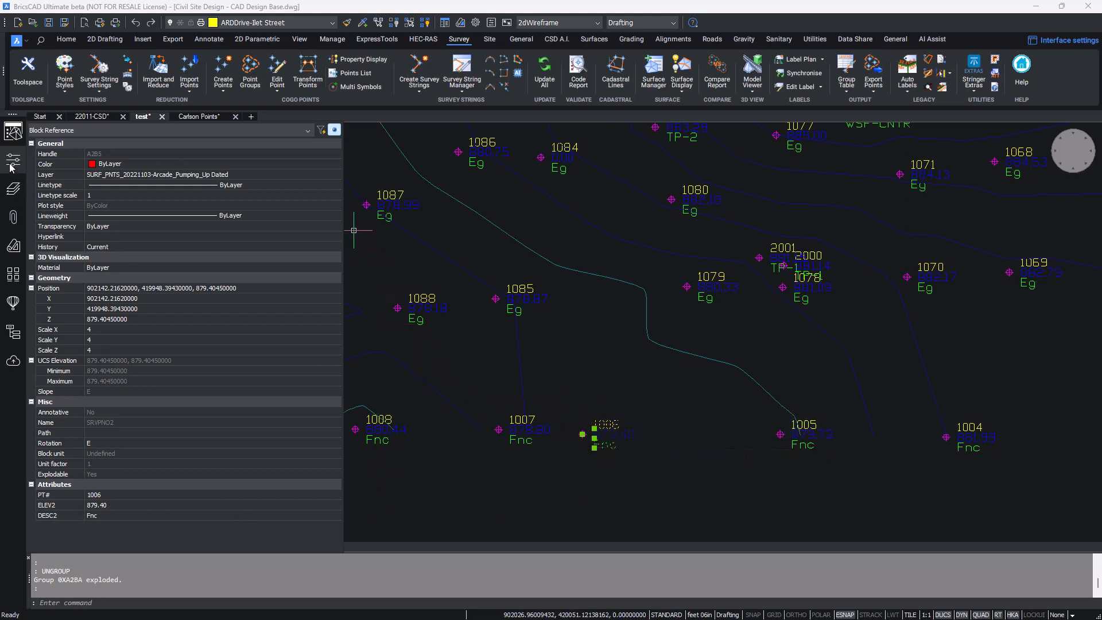
left_click(11, 164)
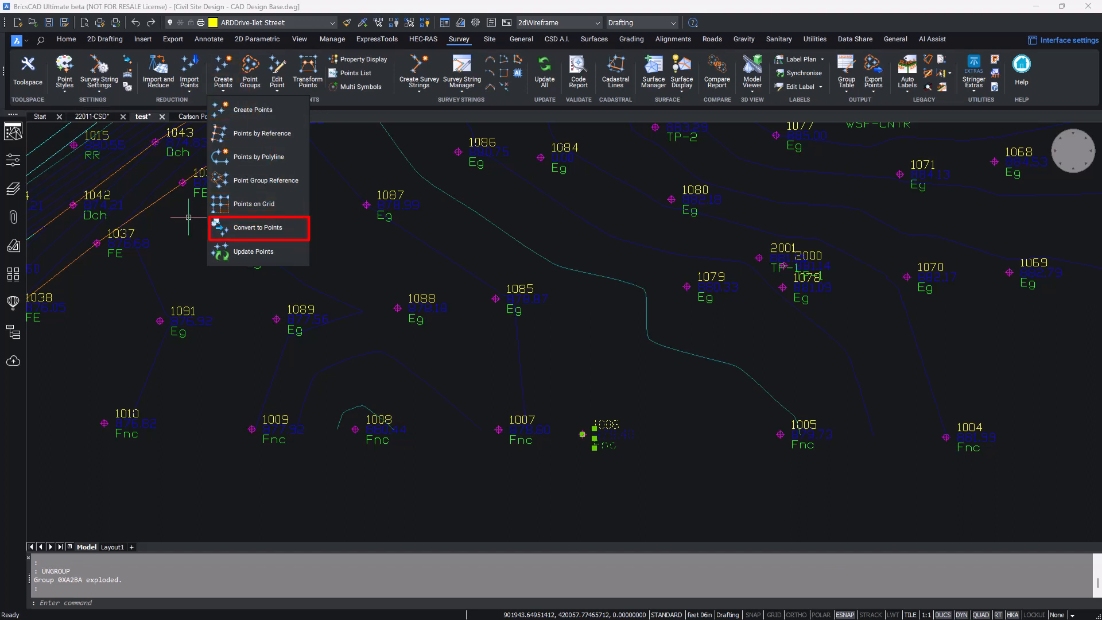
Start Convert to Points with layer SURF_PNTS_20221103-Arcade_Pumping_Up Dated and object type Block Reference
key("Escape")
key("Escape")
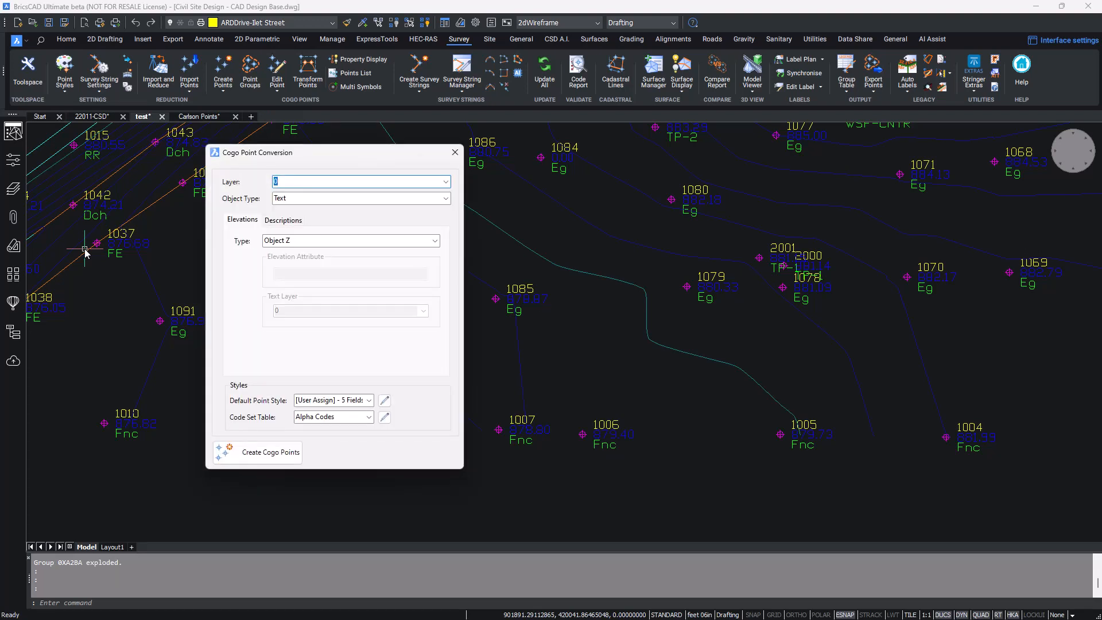
left_click(446, 182)
scroll(385, 283, "down", 20)
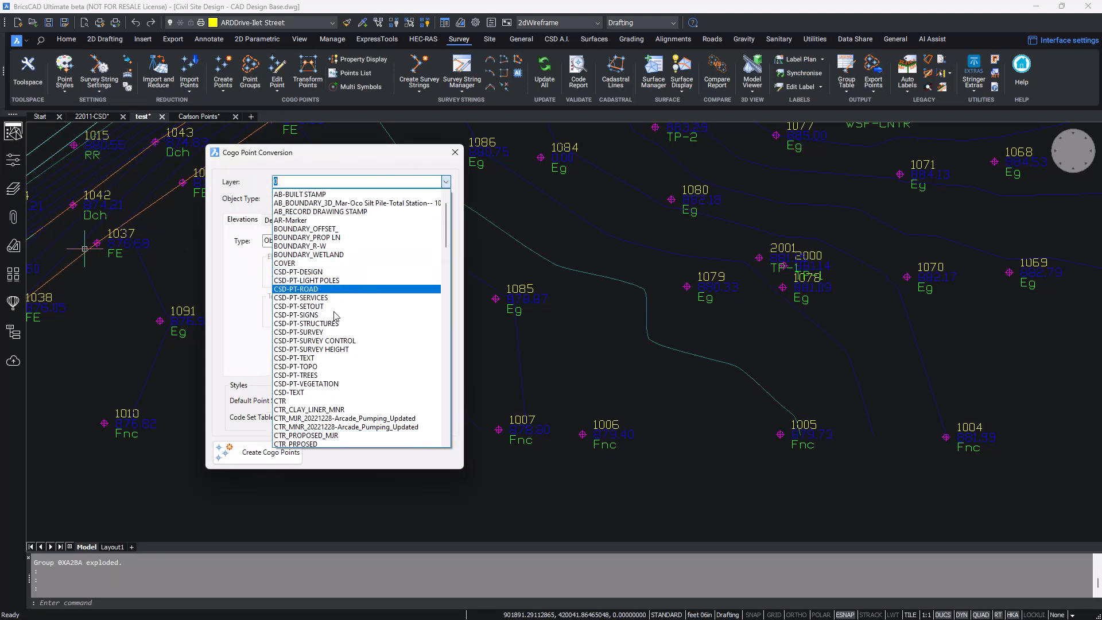
scroll(340, 316, "down", 15)
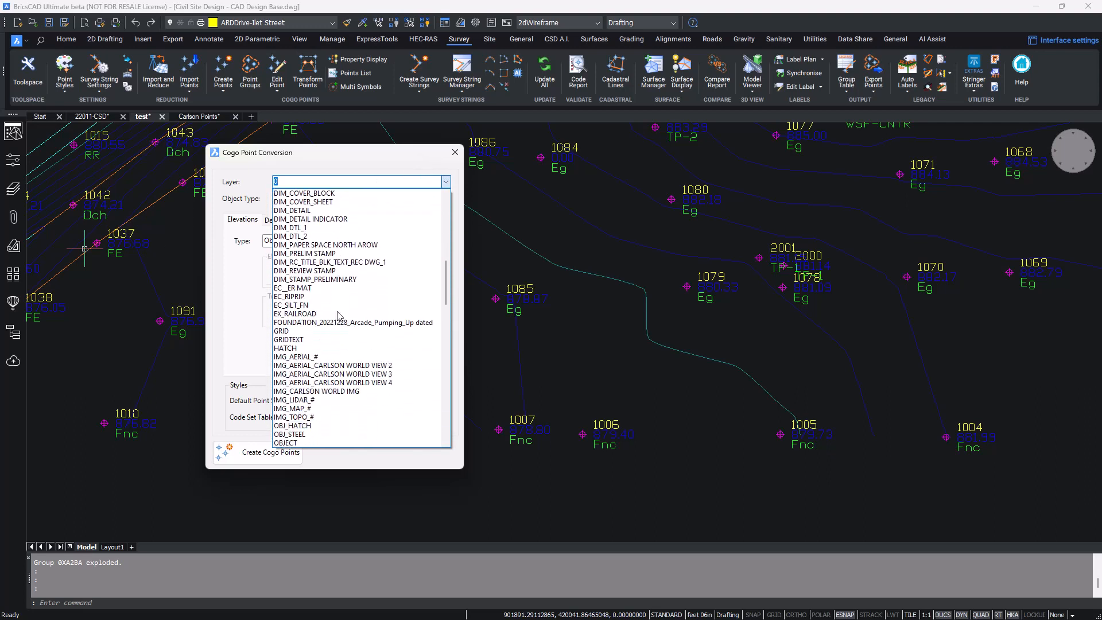
scroll(342, 317, "down", 5)
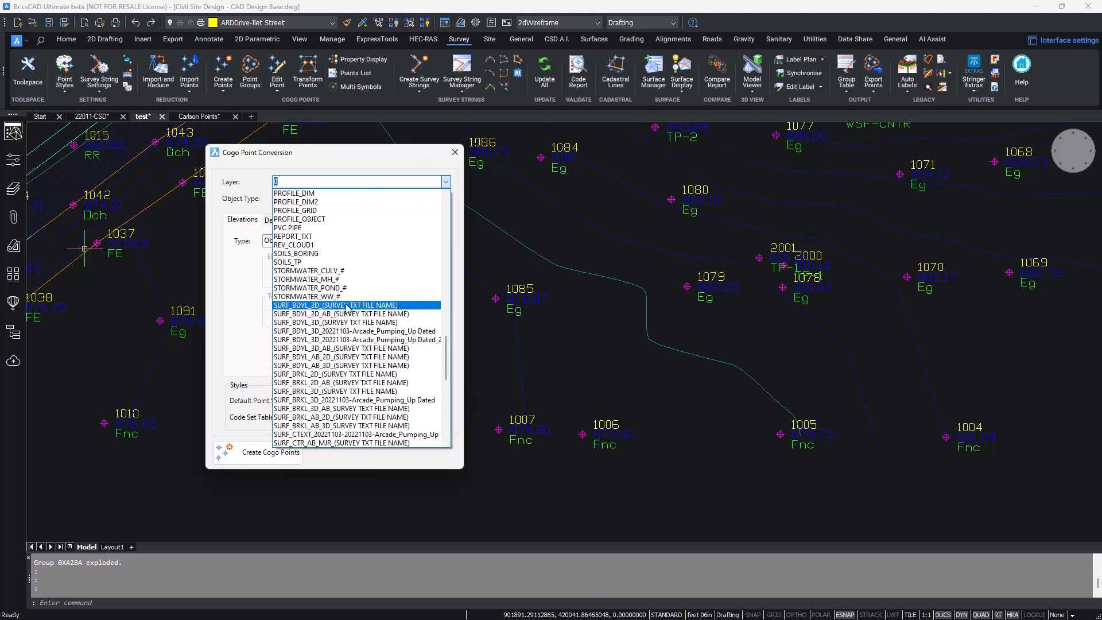
scroll(356, 339, "down", 3)
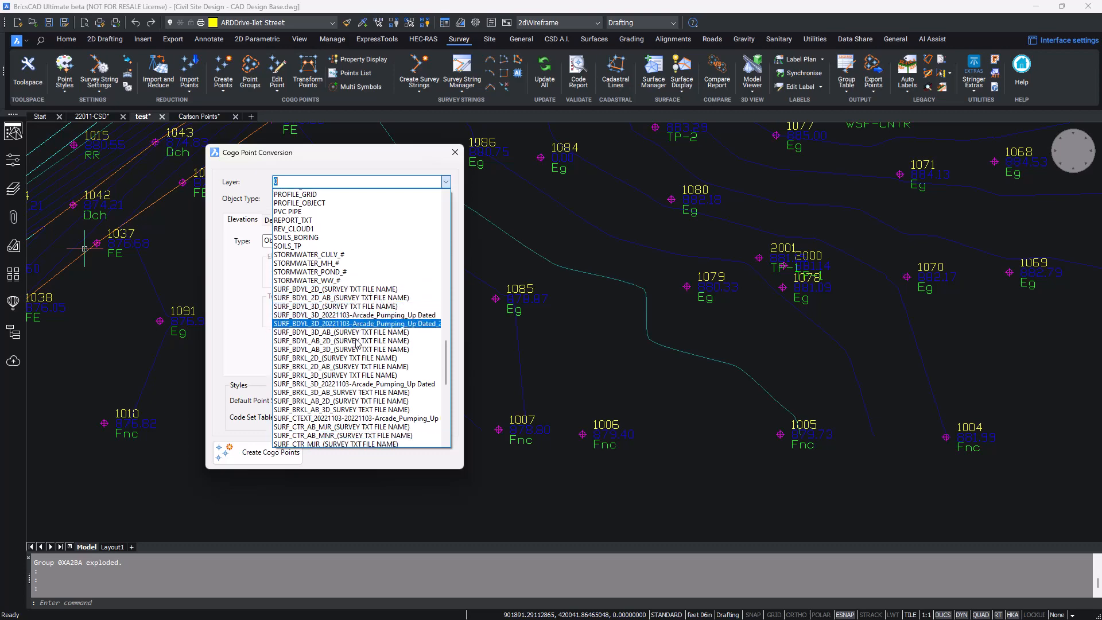
scroll(357, 341, "down", 5)
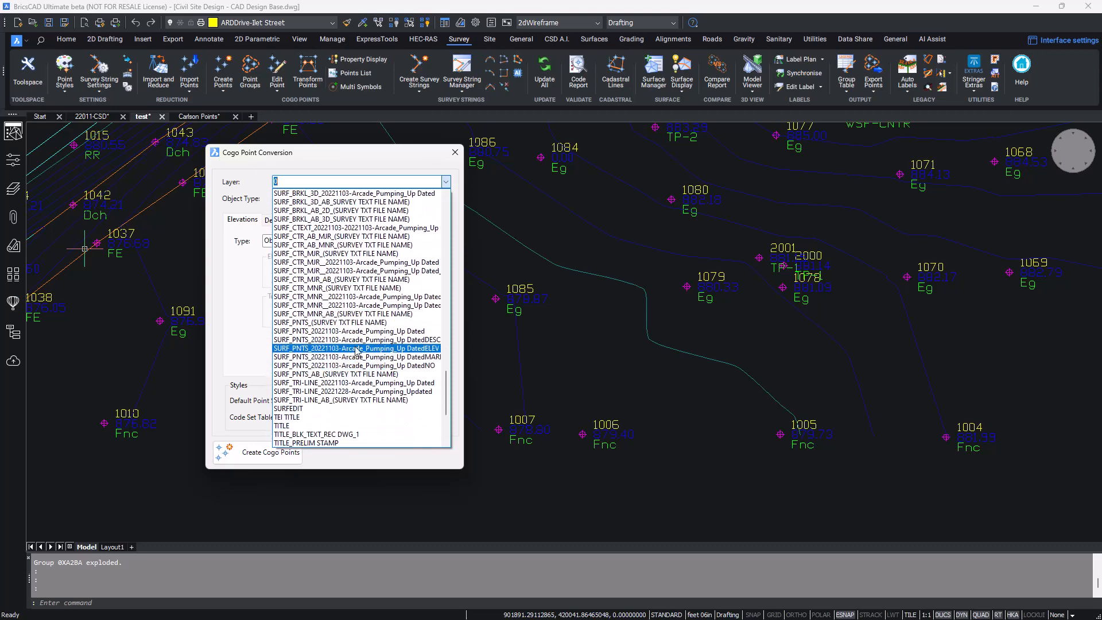
left_click(356, 340)
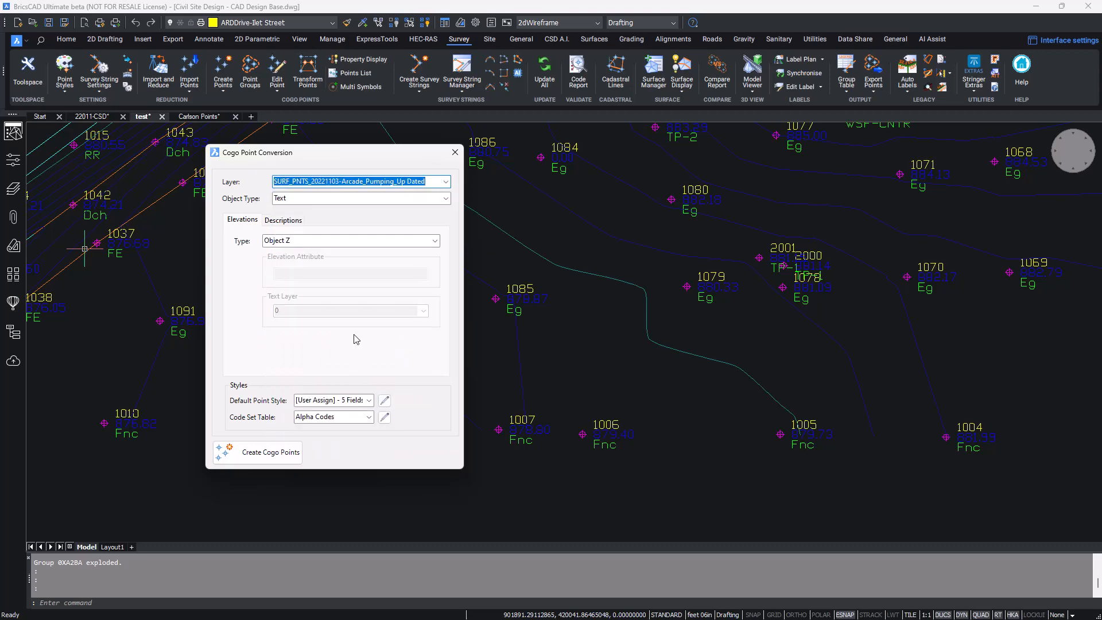
left_click(446, 198)
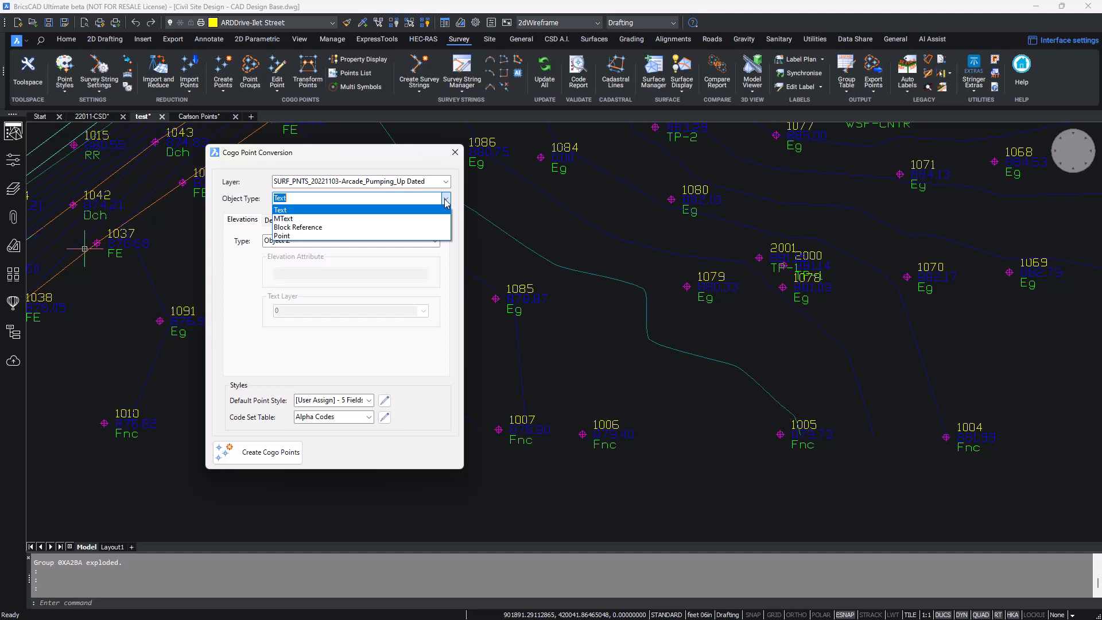
left_click(292, 228)
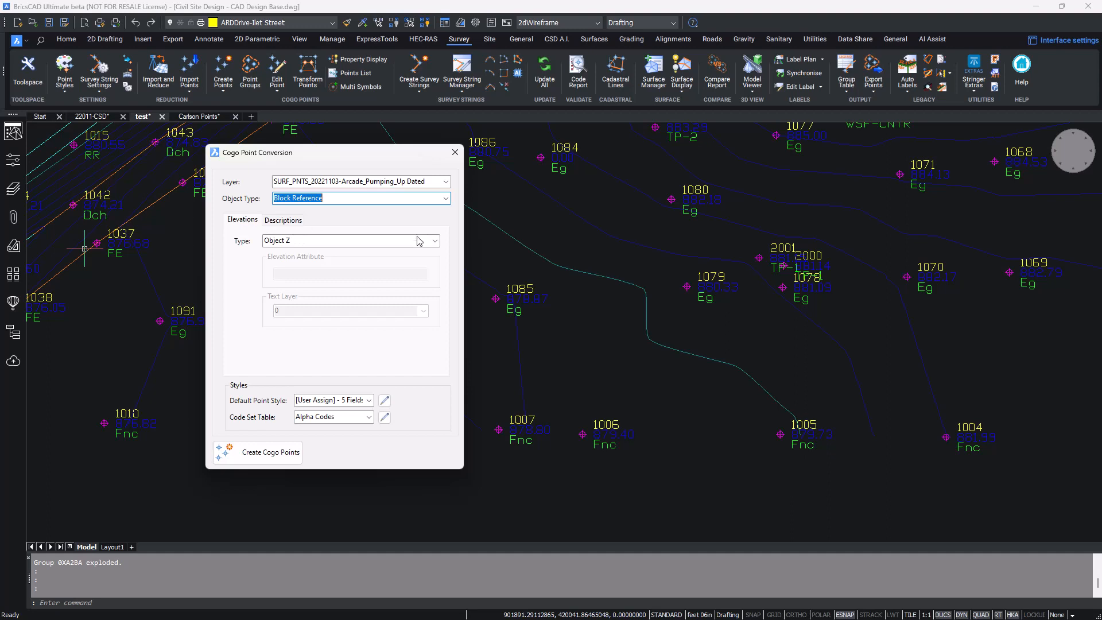
Set the elevation source for the point conversion to Attribute, using ELEV2 as the elevation attribute
left_click(435, 241)
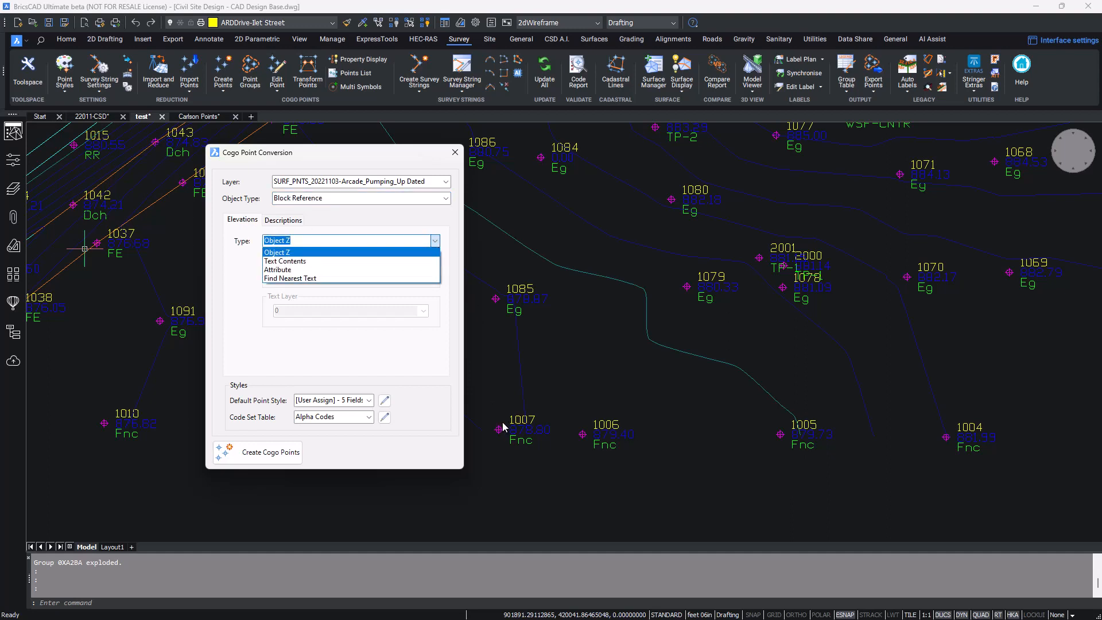
left_click(279, 269)
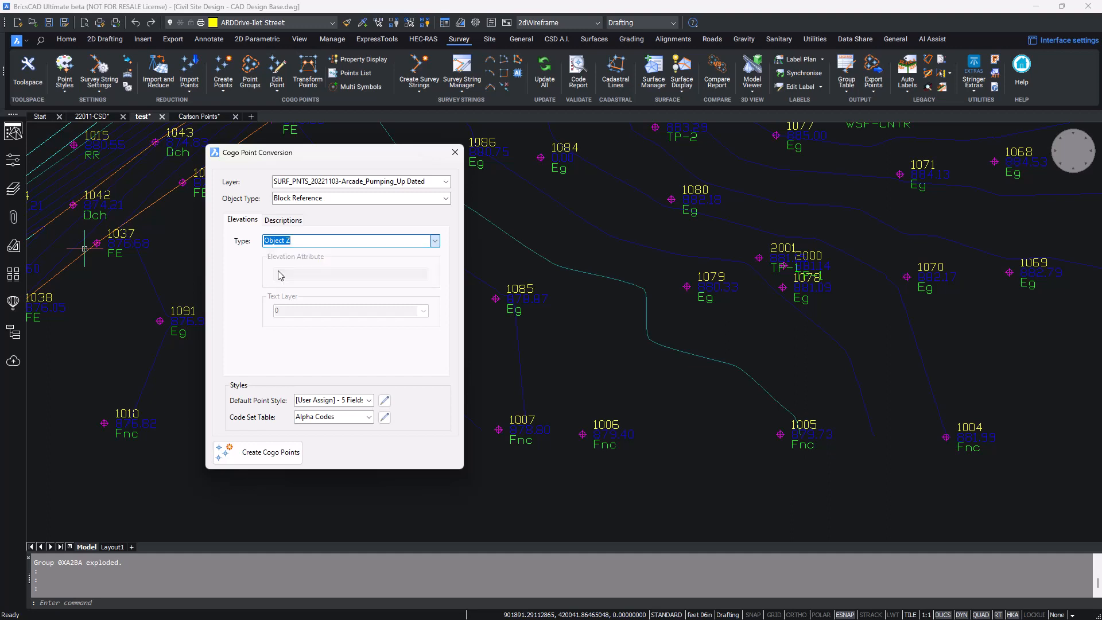
left_click(290, 273)
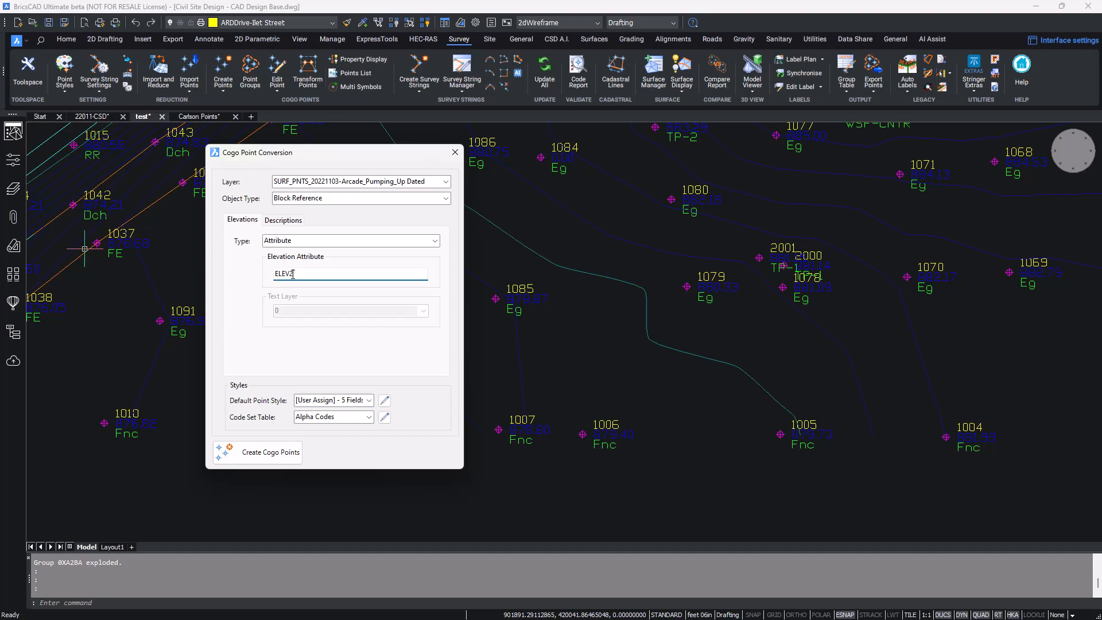
Set the description source to Attribute with DESC2 and create the Cogo points
left_click(282, 221)
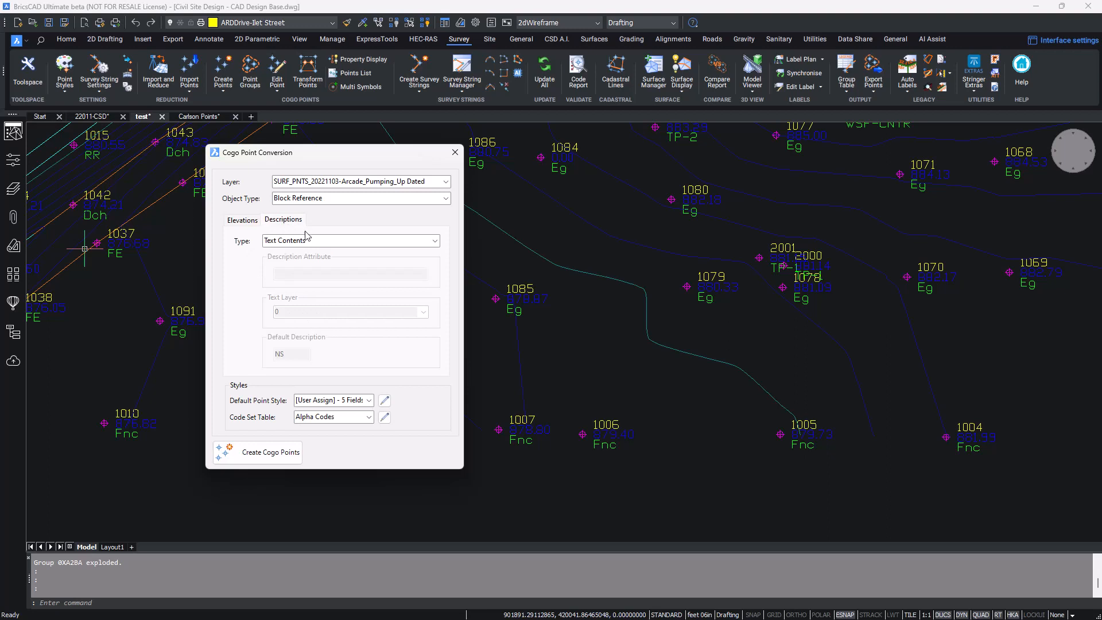
left_click(434, 241)
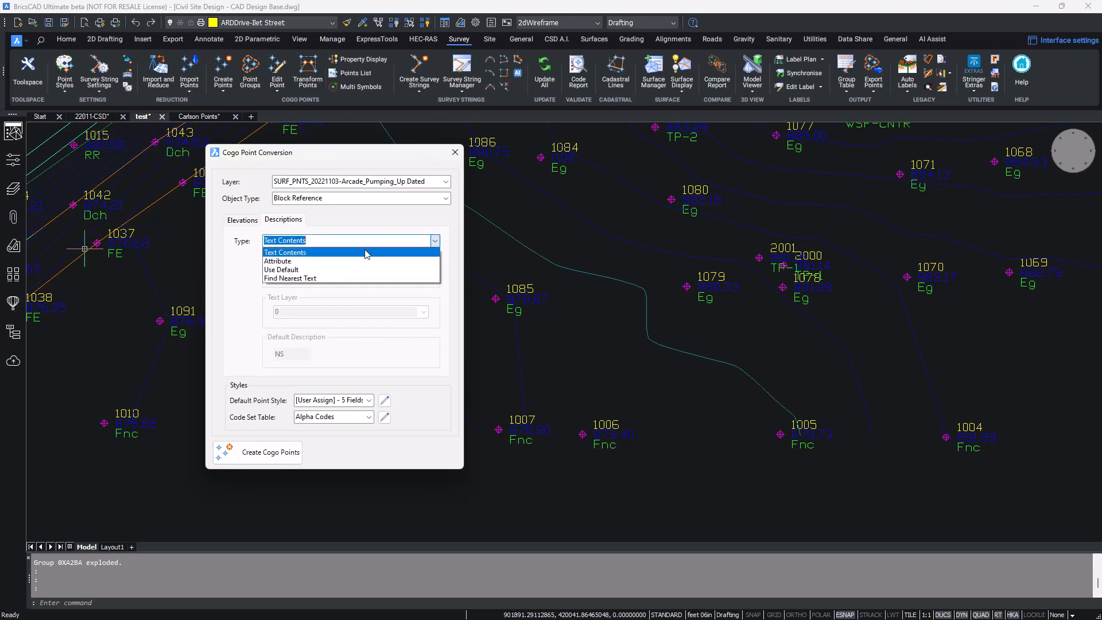
left_click(295, 261)
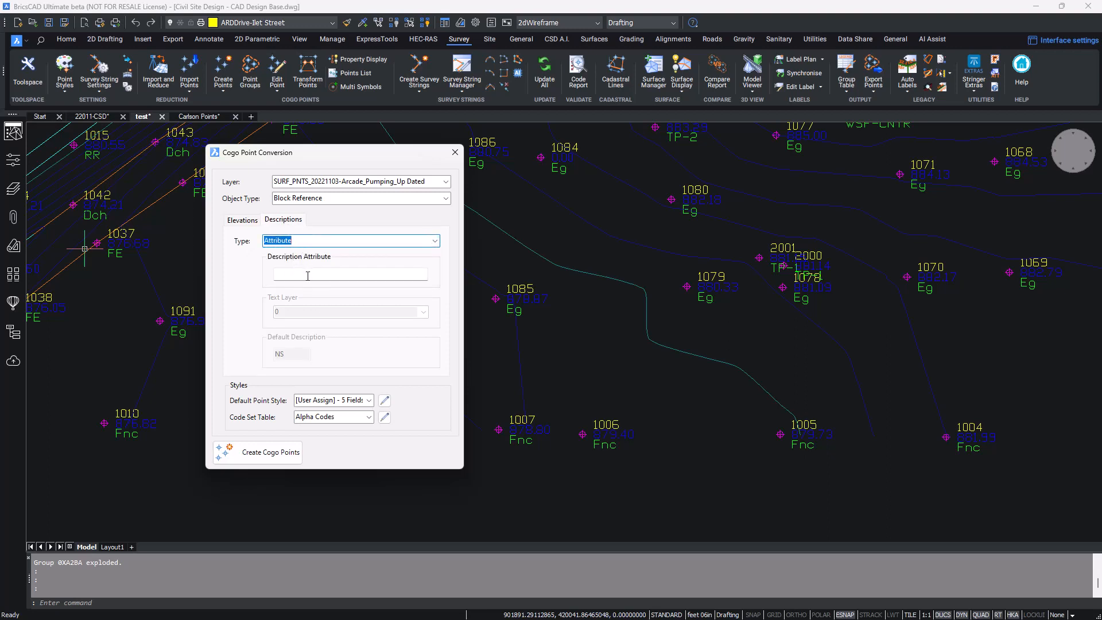
left_click(309, 276)
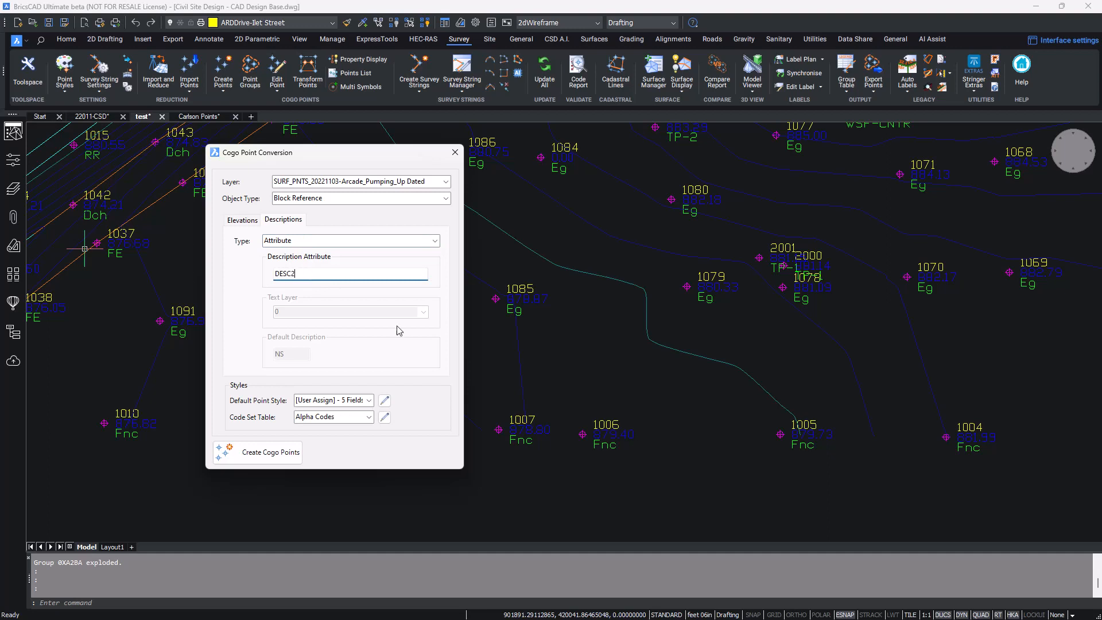
left_click(598, 447)
left_click(268, 455)
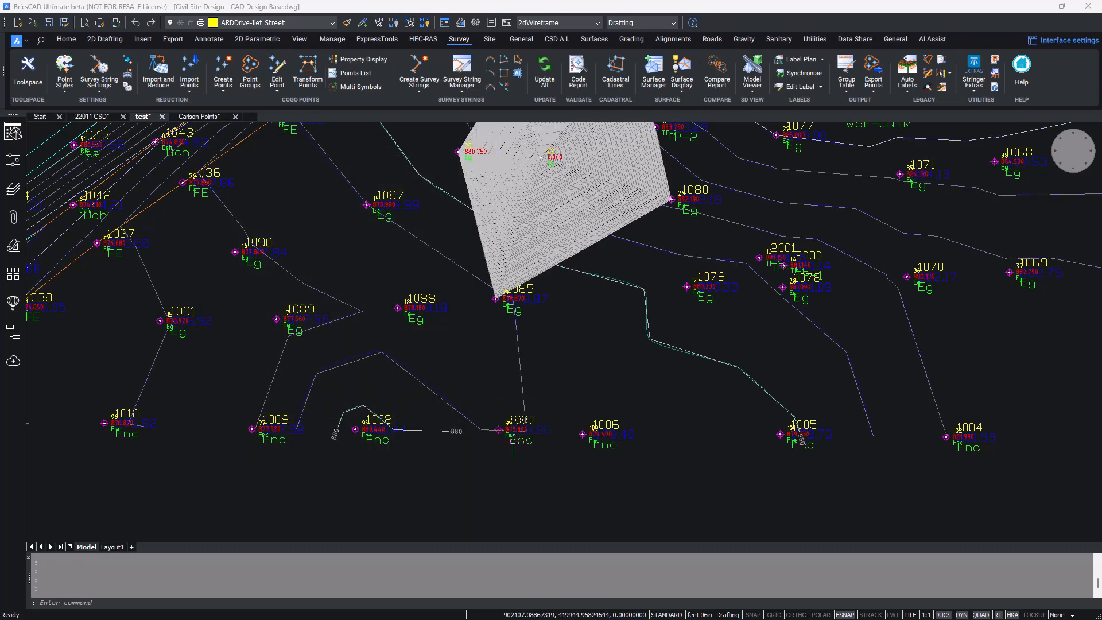
Examine the new Cogo points across the site, comparing their labels with the original ones at points 1007 and 103
scroll(510, 432, "up", 5)
scroll(503, 414, "up", 3)
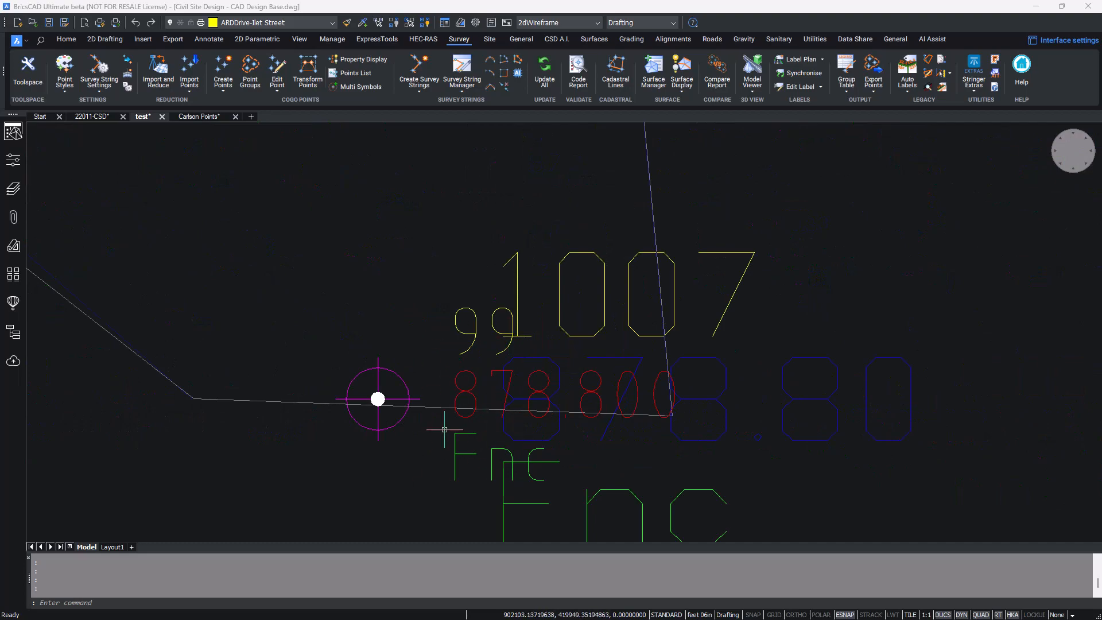
scroll(448, 417, "down", 7)
middle_click_drag(640, 341, 357, 404)
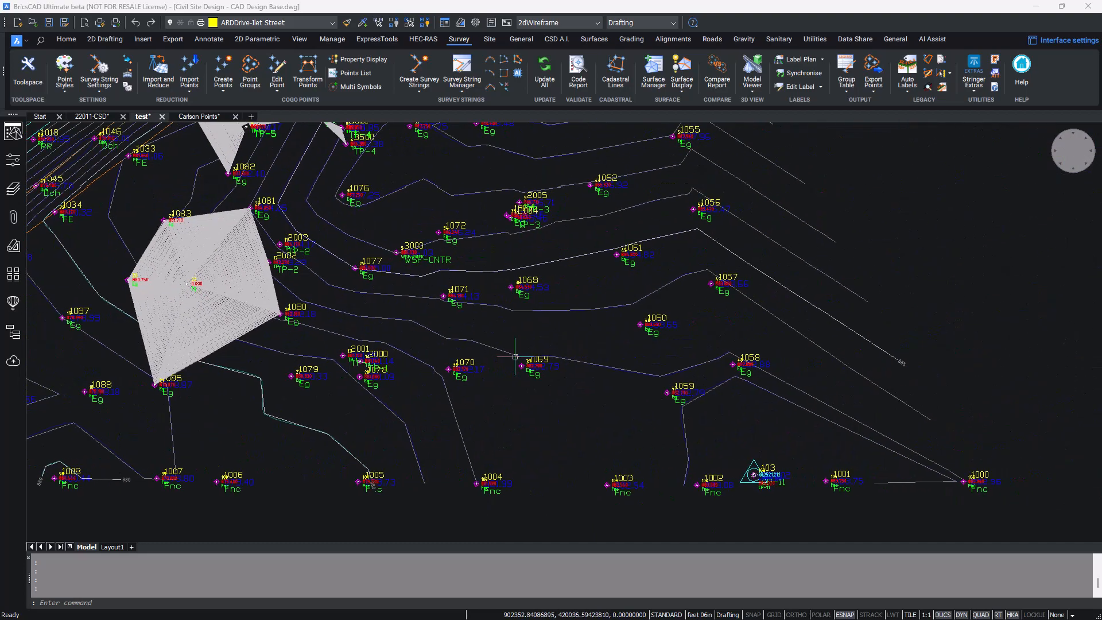
scroll(570, 265, "up", 1)
scroll(570, 265, "up", 4)
scroll(438, 313, "down", 6)
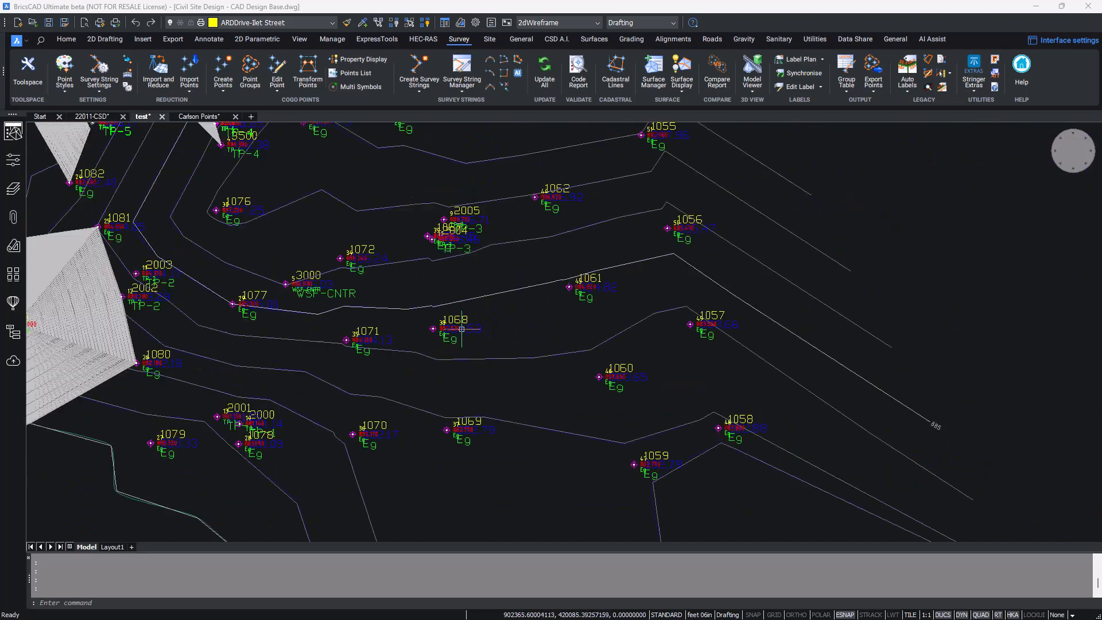
mouse_move(485, 411)
middle_mouse_down()
mouse_move(497, 315)
mouse_move(439, 270)
middle_mouse_up()
scroll(683, 437, "up", 7)
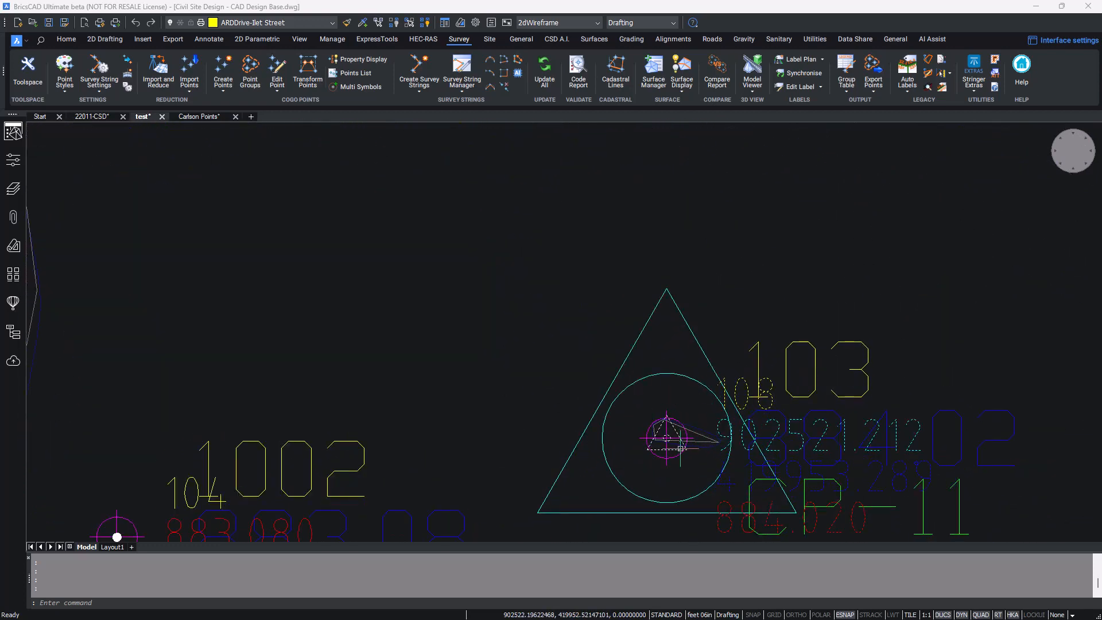
scroll(660, 439, "down", 12)
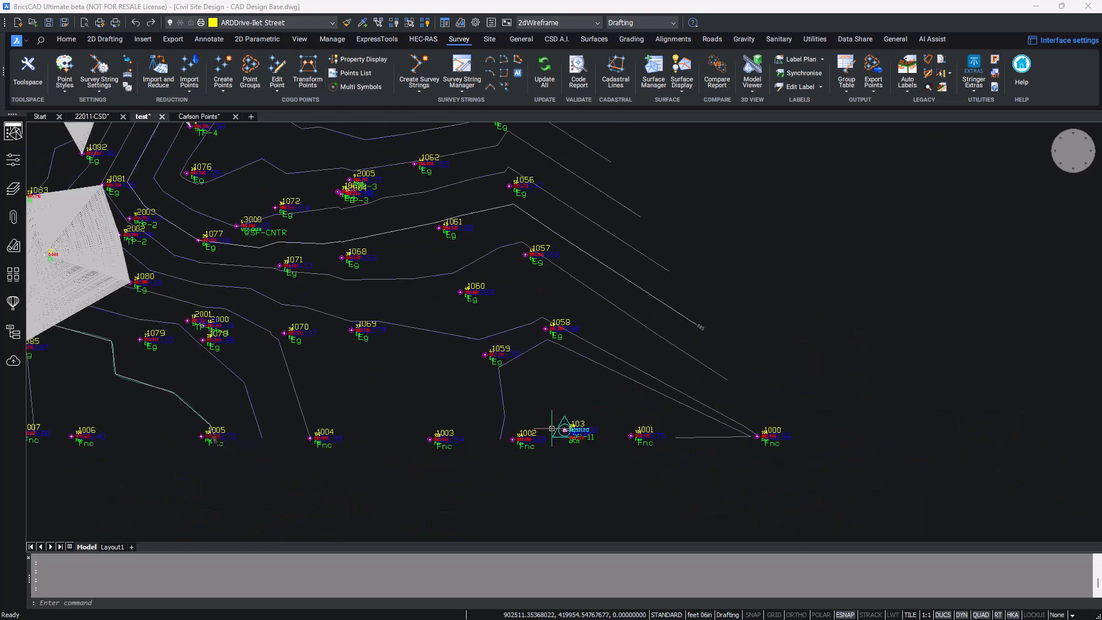
mouse_move(544, 426)
middle_mouse_down()
mouse_move(631, 395)
mouse_move(614, 403)
middle_mouse_up()
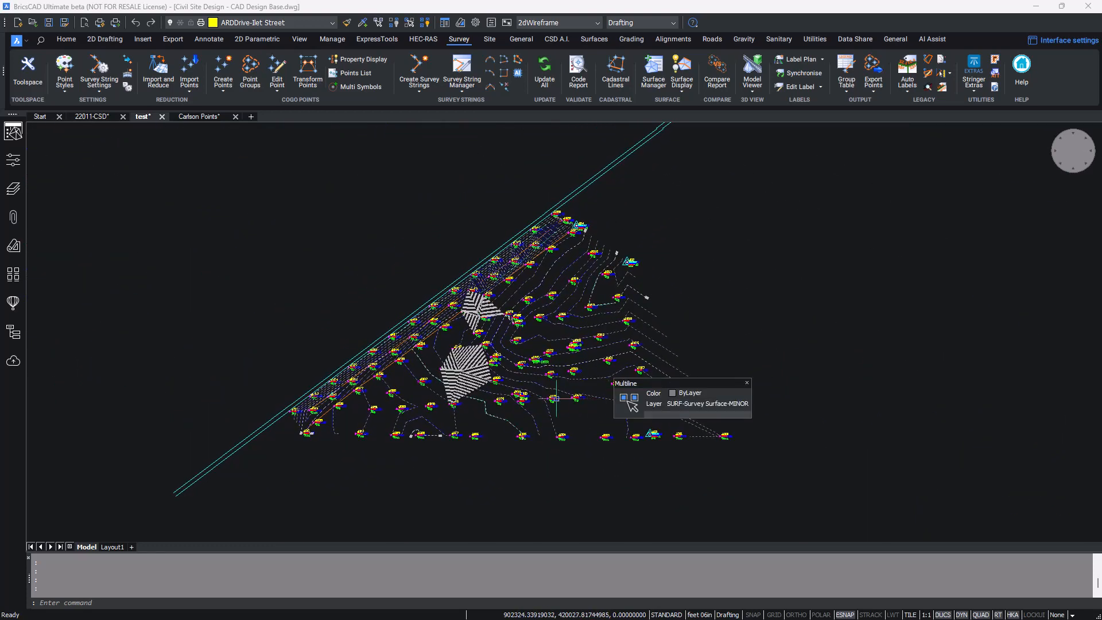
Delete the zero-elevation Cogo point at original point 1084, in the middle of the dense contours
scroll(469, 363, "up", 15)
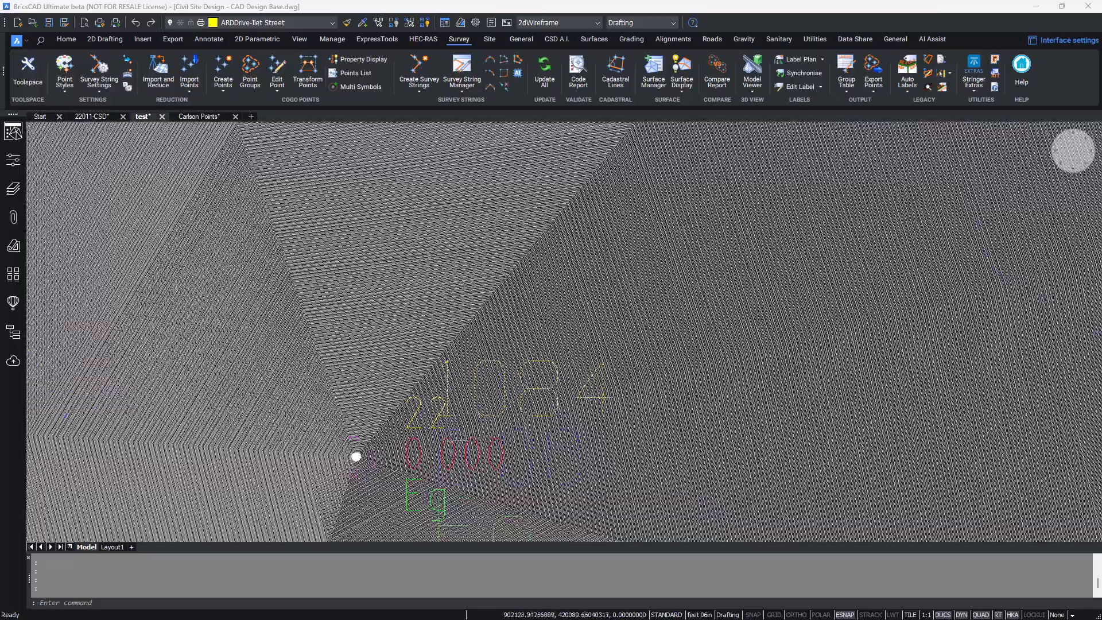
scroll(428, 446, "up", 5)
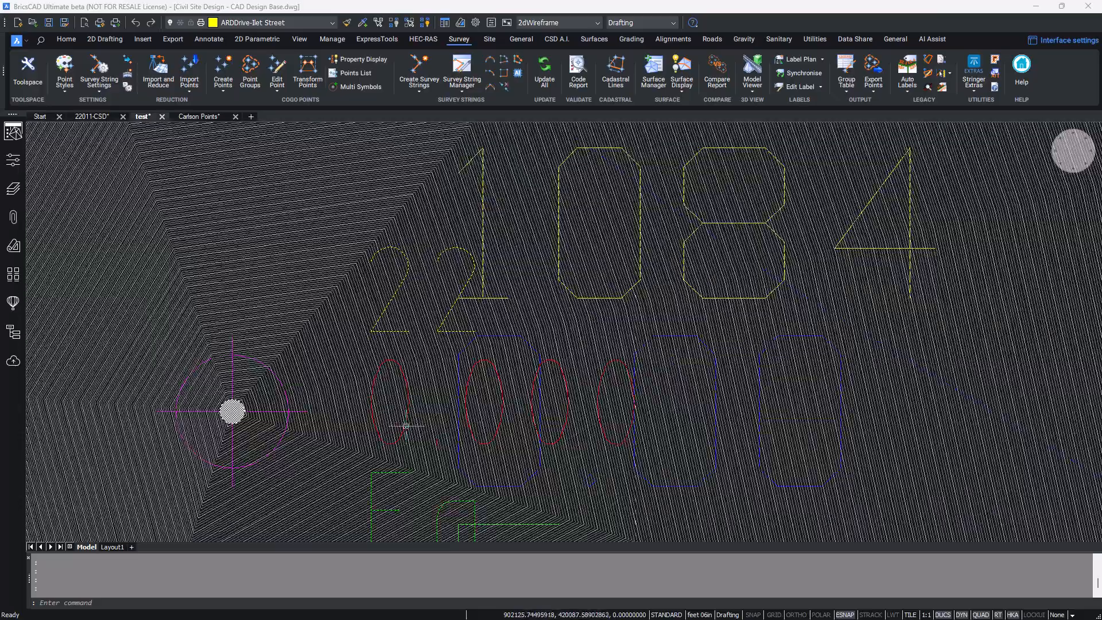
left_click(406, 427)
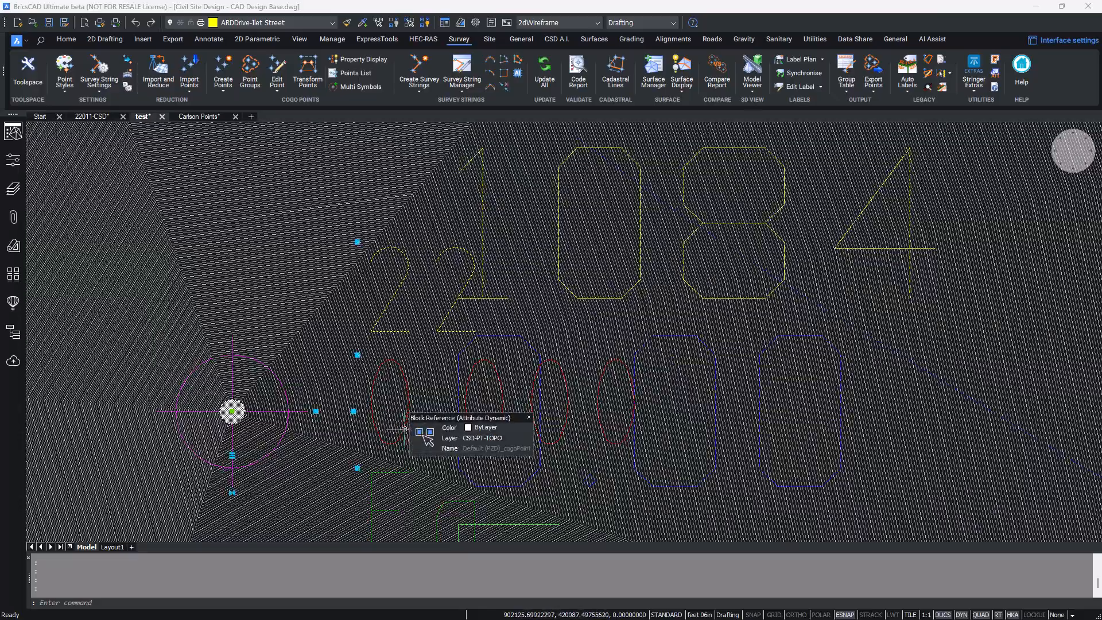
key("Delete")
Review the point list of the Contourable (Surface) point group
scroll(404, 394, "down", 10)
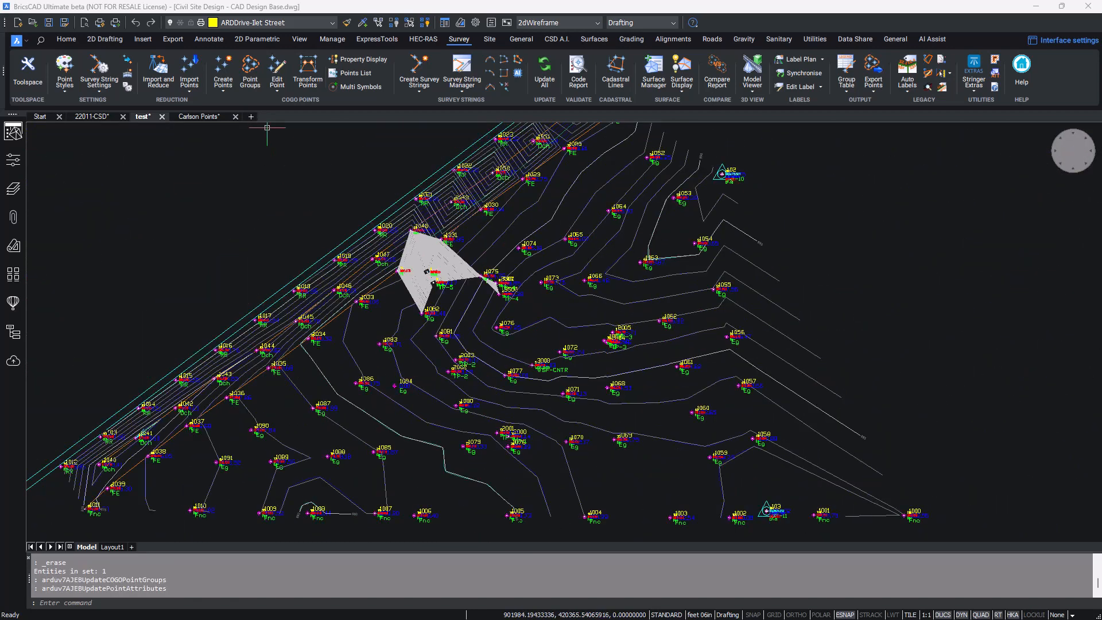
left_click(250, 72)
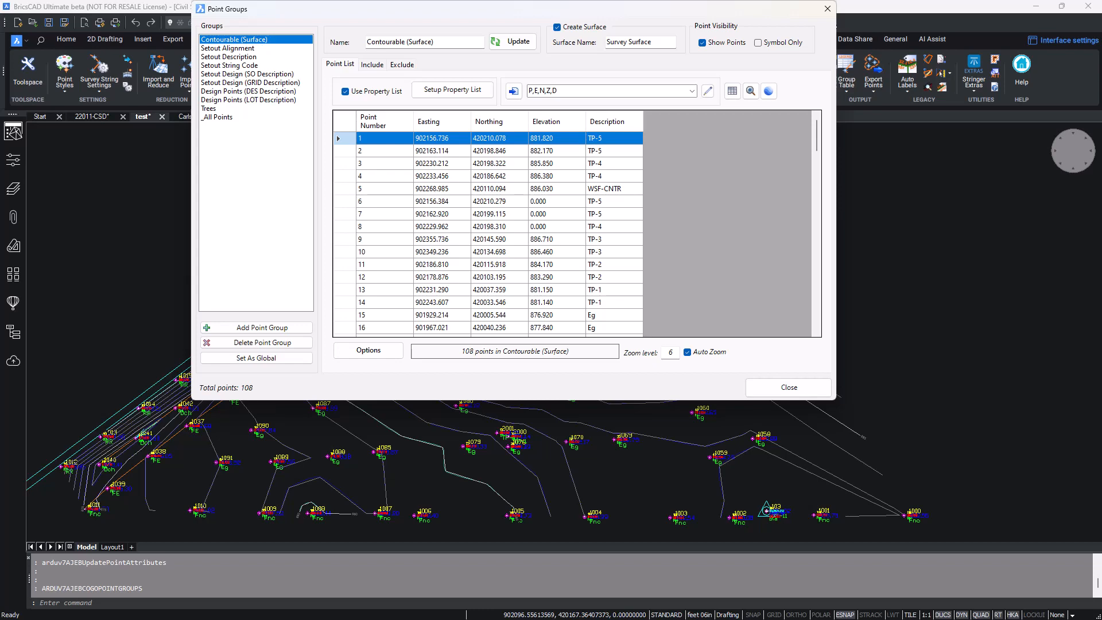
left_click(827, 9)
Freeze the layers of the original survey point blocks with LAYFRZ, using point 1069 as the sample
type("AYFRZ")
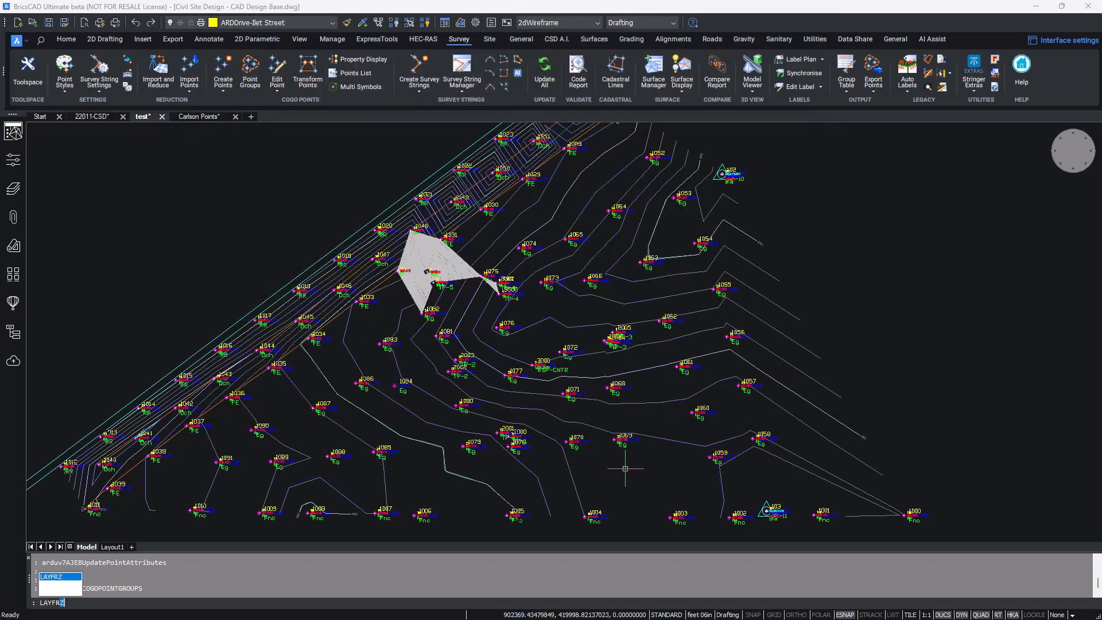
key("Return")
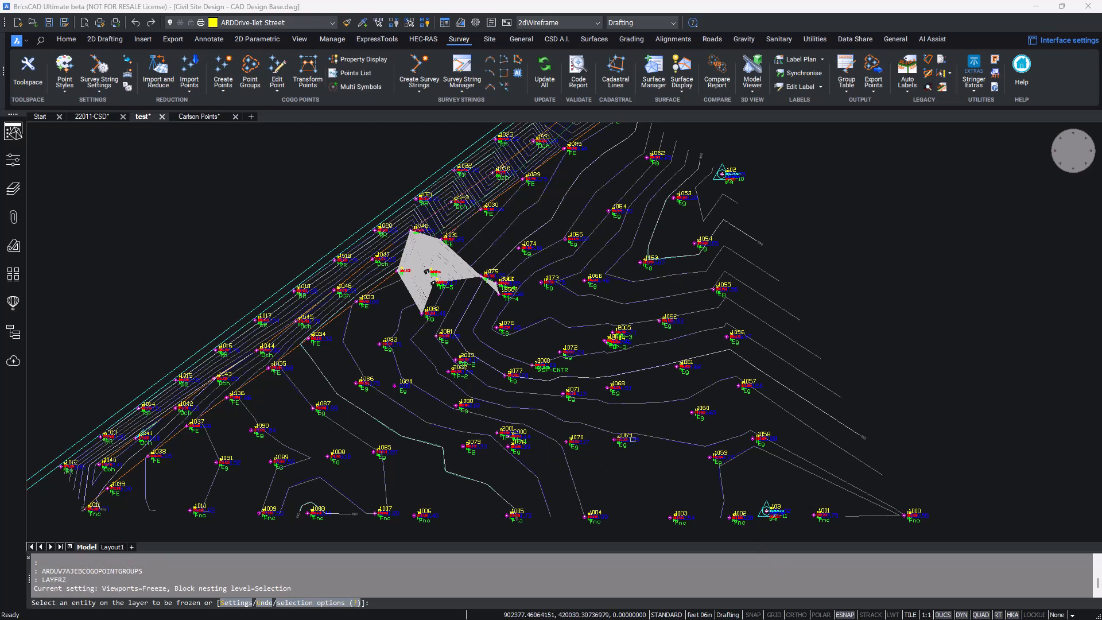
left_click(636, 442)
key("Return")
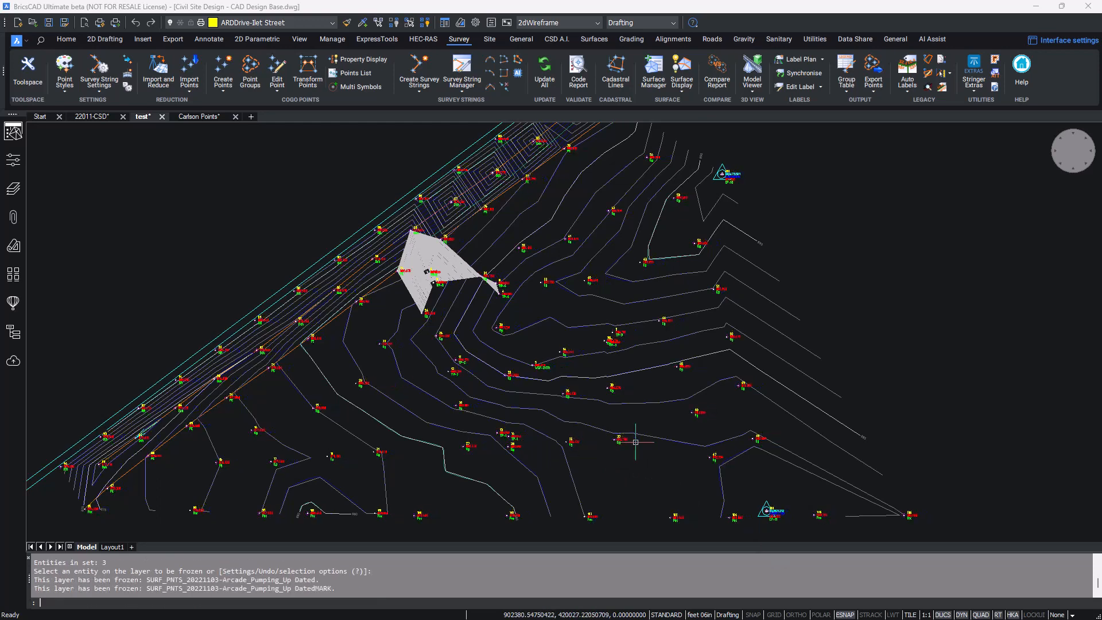